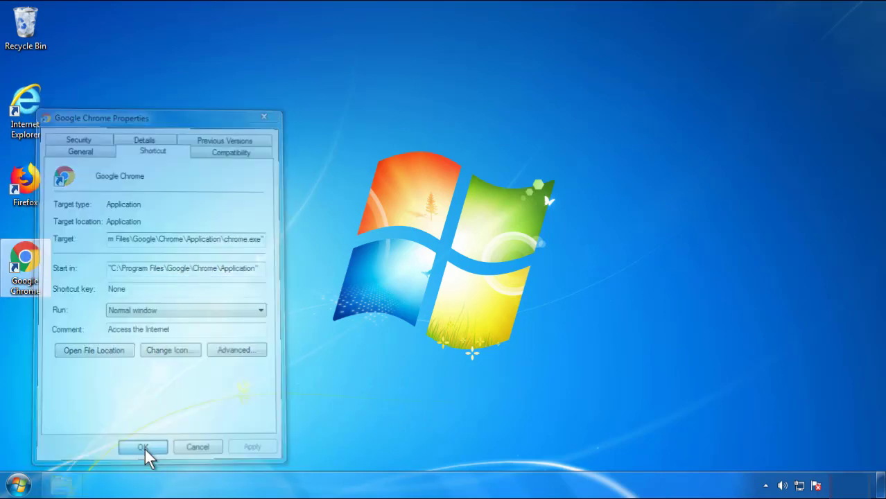
Confirm the Google Chrome shortcut properties and bring up the Start menu
left_click(18, 485)
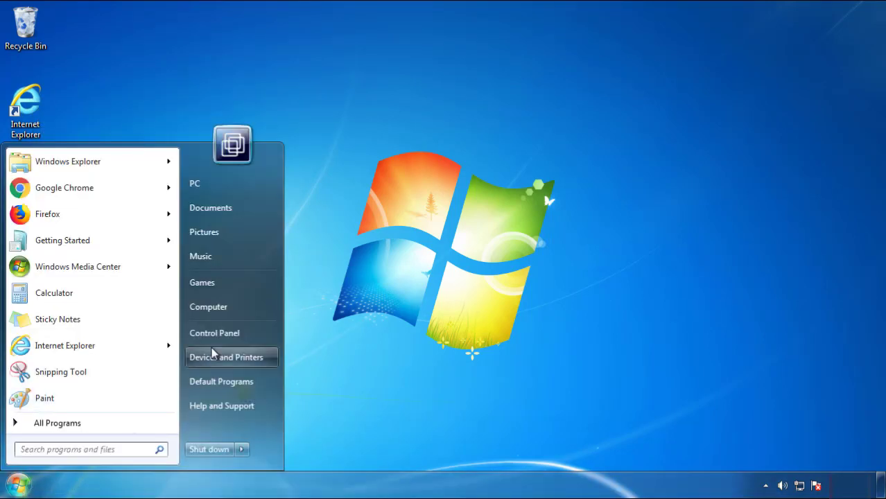
Open Control Panel's installed programs list, sorted with the newest installed first
left_click(222, 330)
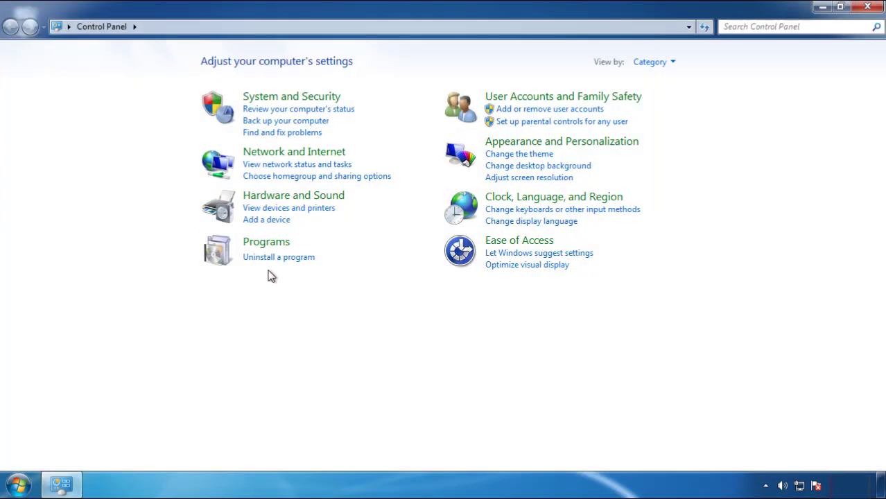
left_click(276, 258)
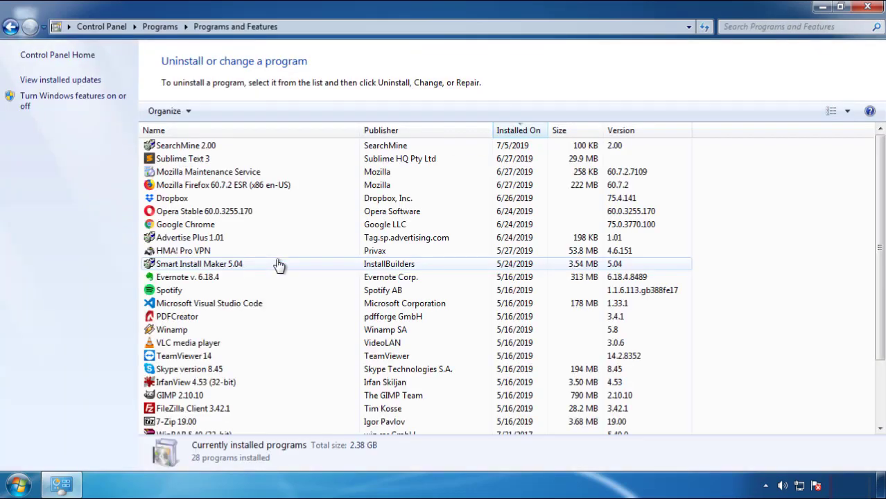
left_click(519, 132)
left_click(514, 132)
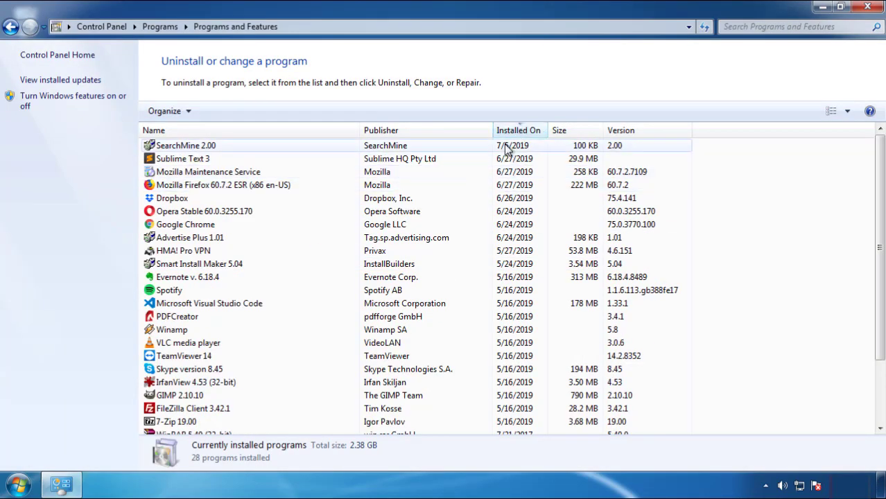
Uninstall SearchMine 2.00 and close Programs and Features
left_click(185, 148)
left_click(221, 111)
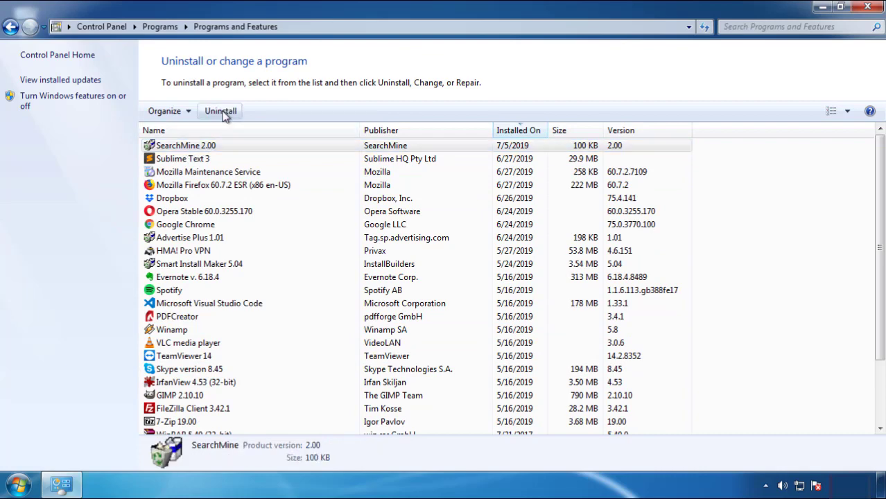
left_click(514, 366)
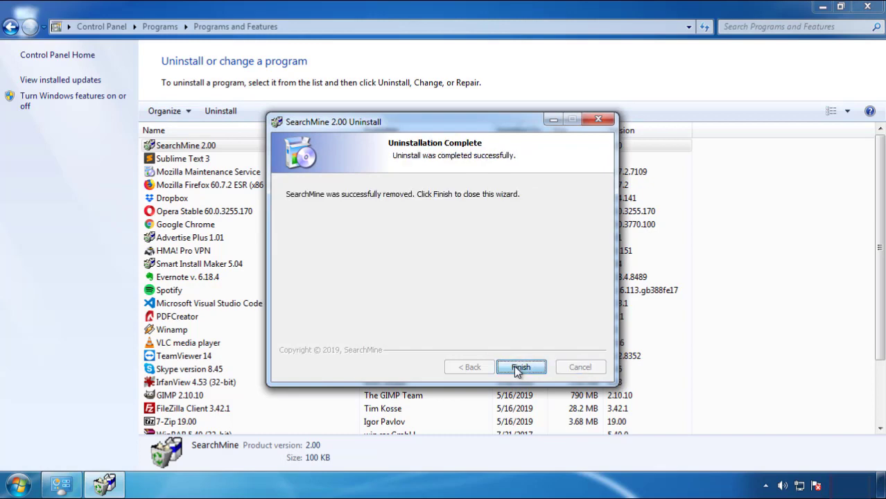
left_click(517, 367)
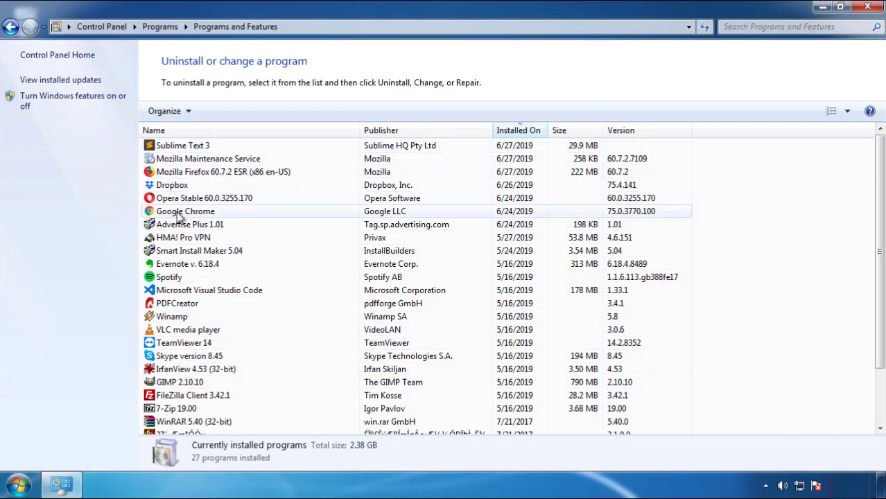
left_click(869, 8)
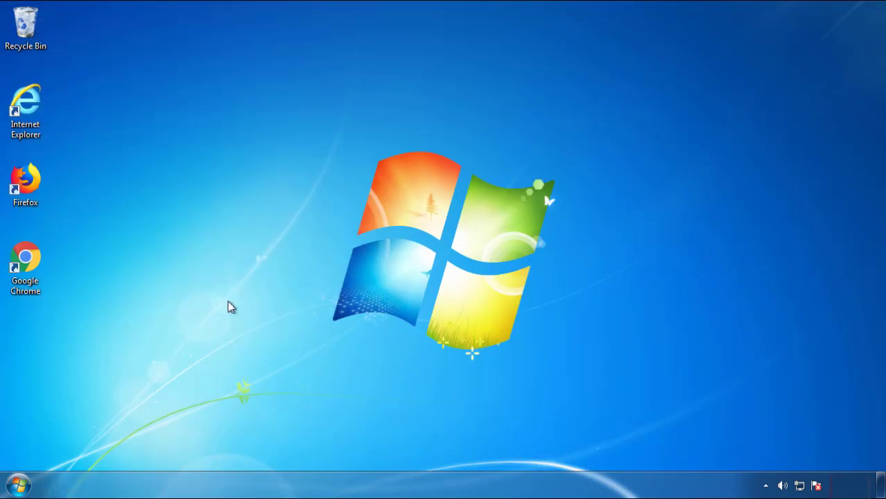
Restart Windows and boot into Safe Mode from the Advanced Boot Options
left_click(17, 488)
mouse_move(239, 452)
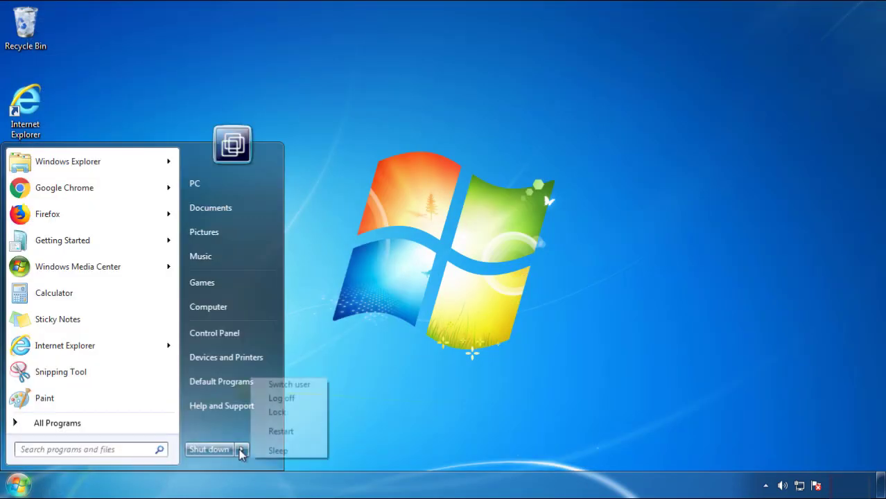
left_click(464, 379)
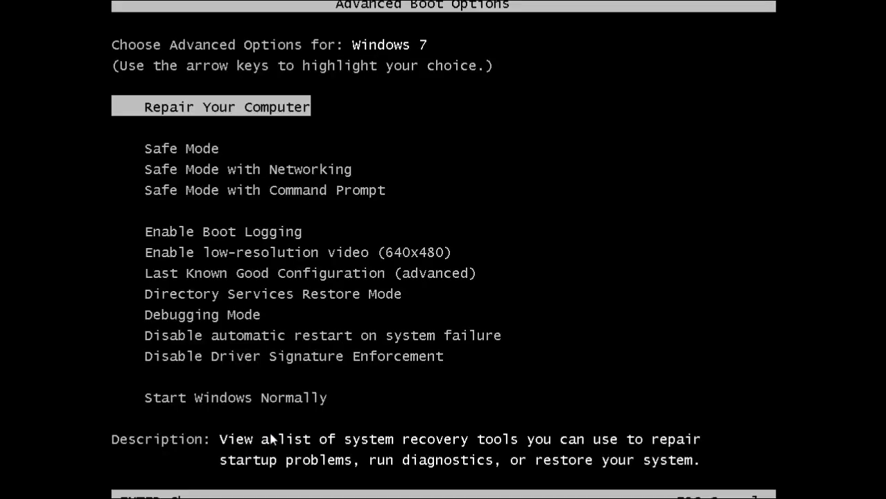
key("Down")
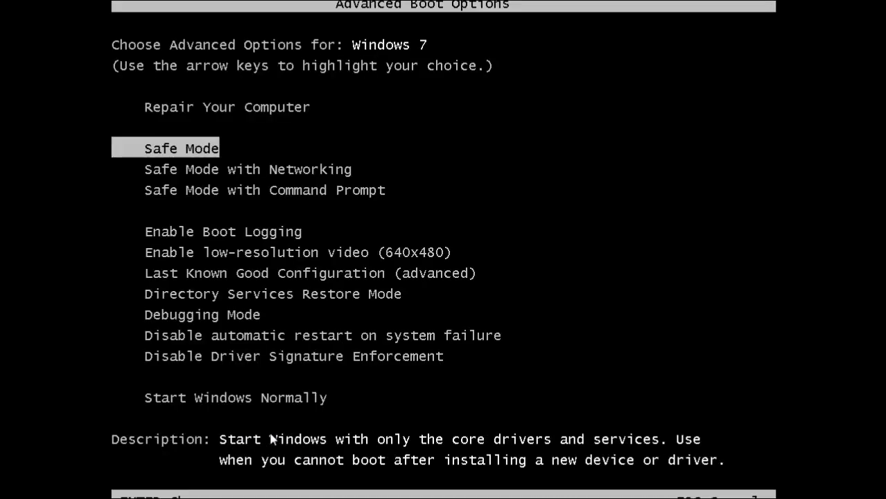
key("Return")
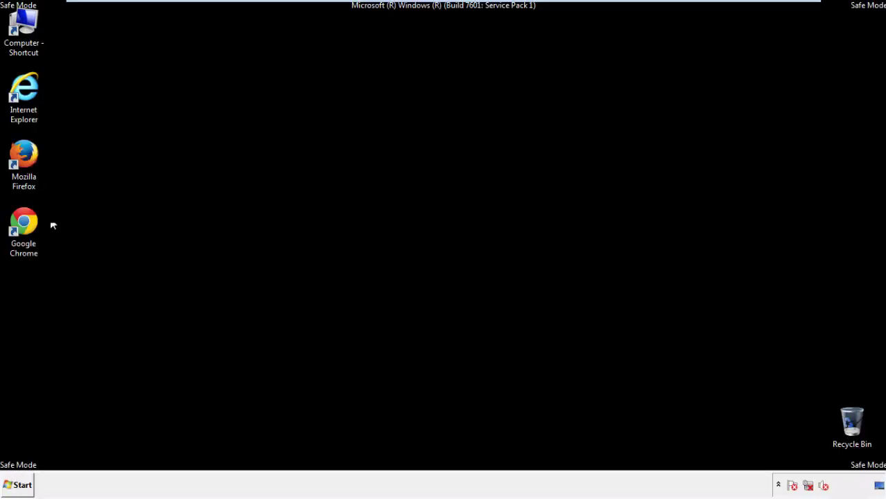
Launch Firefox, decline the default-browser prompt, and keep the menu bar showing
double_click(31, 161)
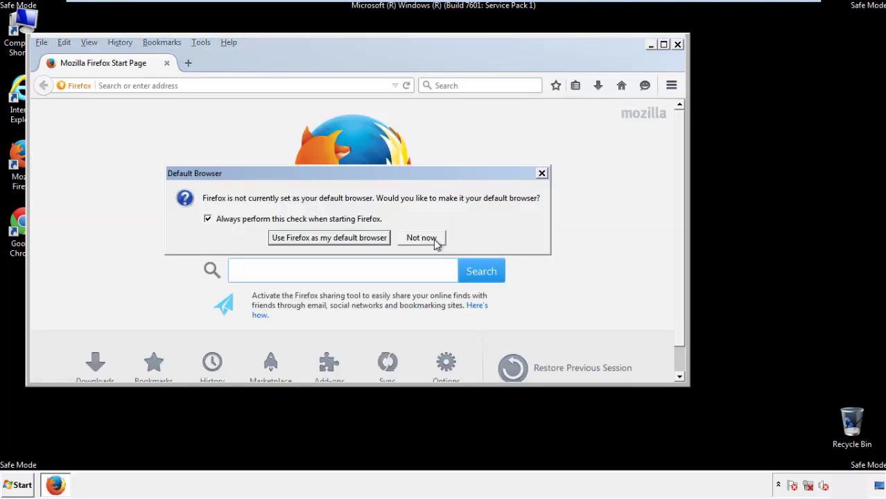
left_click(432, 238)
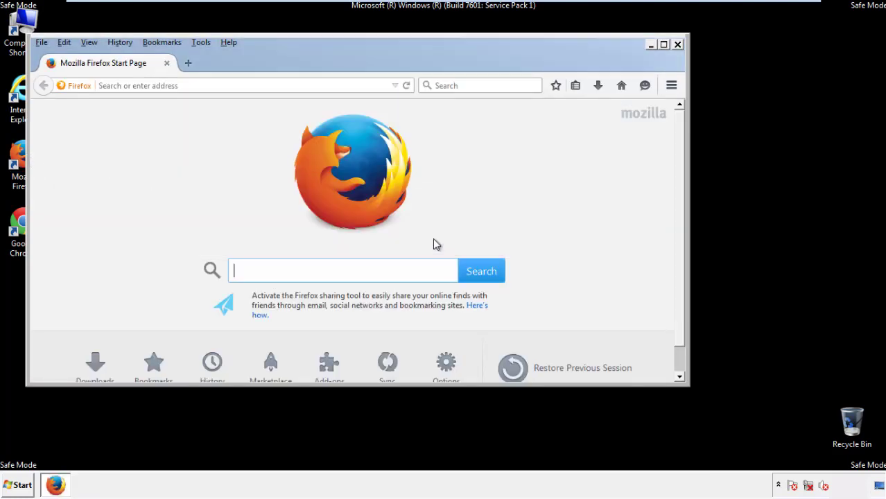
right_click(273, 61)
left_click(297, 104)
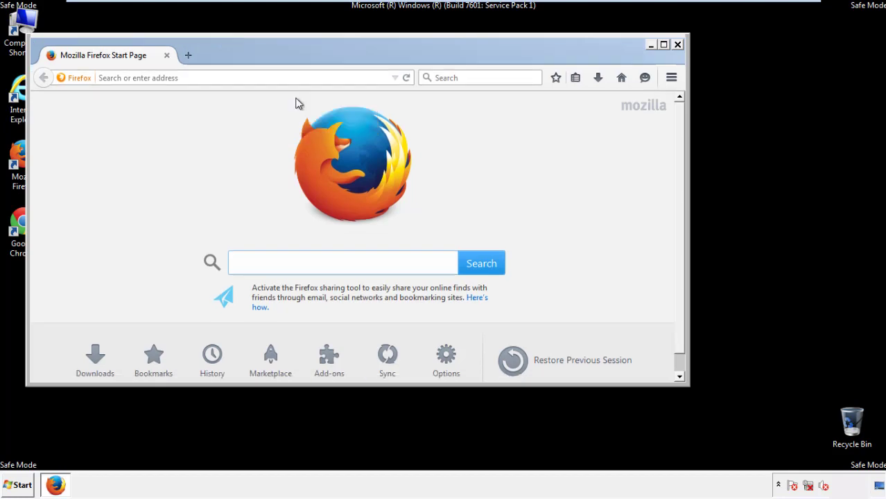
right_click(279, 58)
left_click(289, 108)
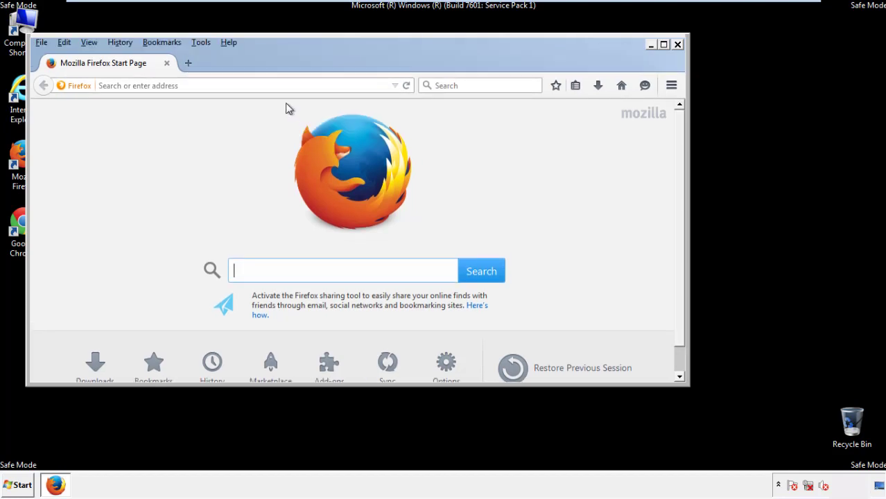
Clear Firefox's recent history for time range Everything with all data boxes ticked
left_click(126, 44)
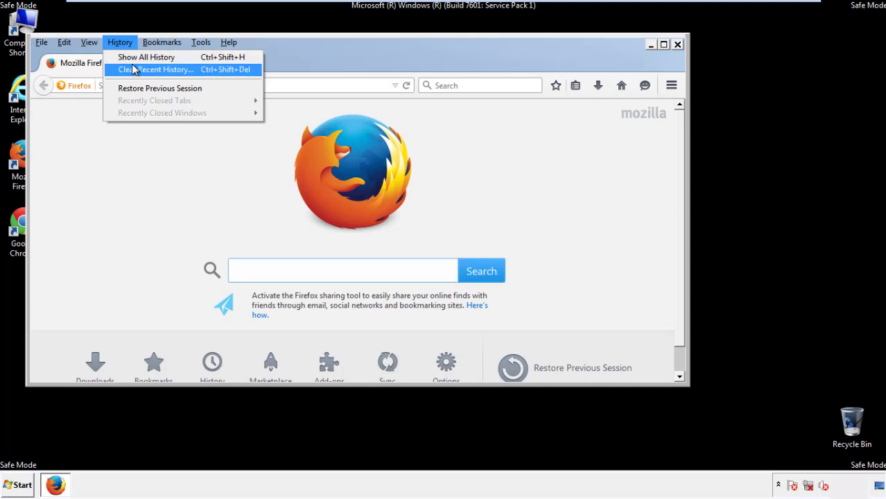
left_click(134, 70)
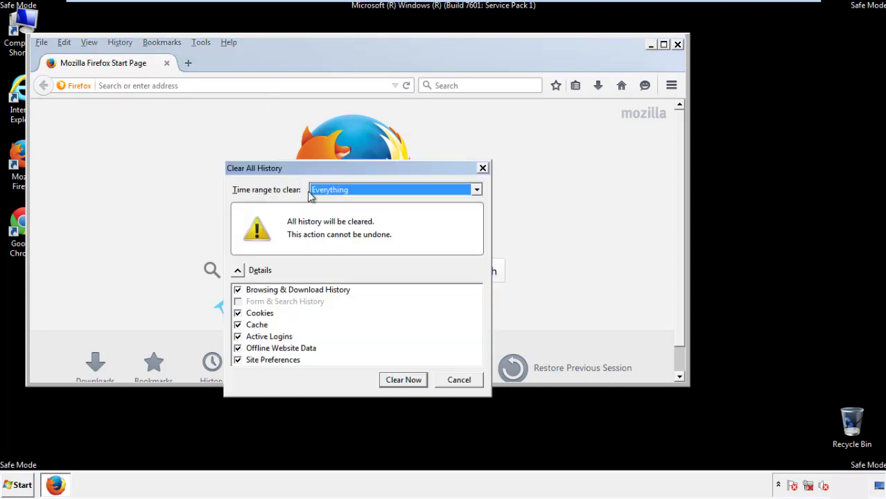
left_click(326, 190)
left_click(335, 260)
left_click(237, 348)
left_click(237, 348)
left_click(237, 361)
left_click(238, 361)
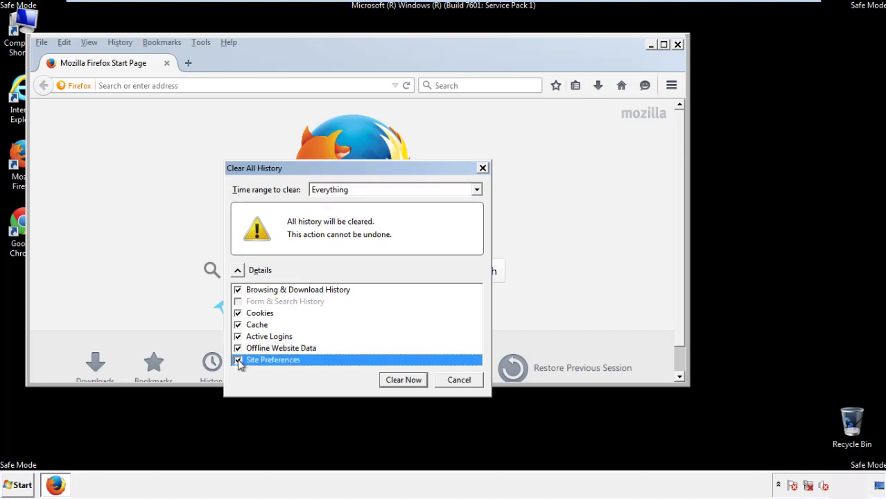
left_click(402, 380)
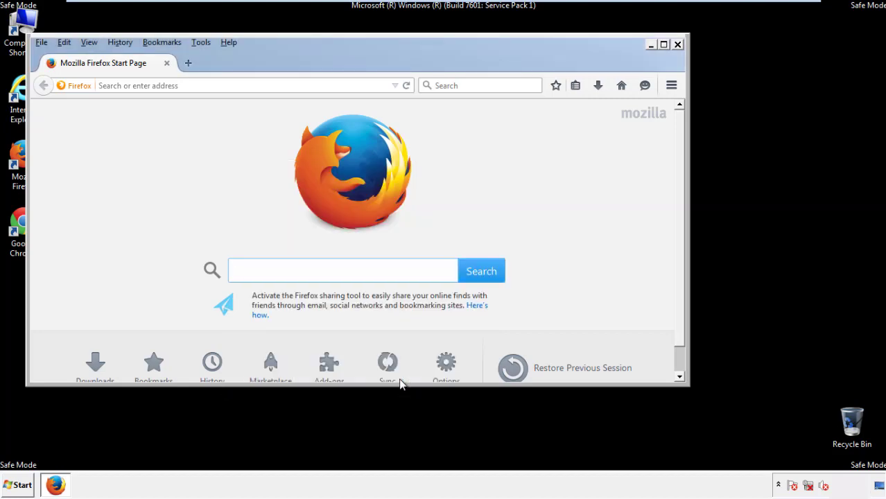
Refresh Firefox from Troubleshooting Information, finish the import, decline the default prompt, and close it
left_click(228, 43)
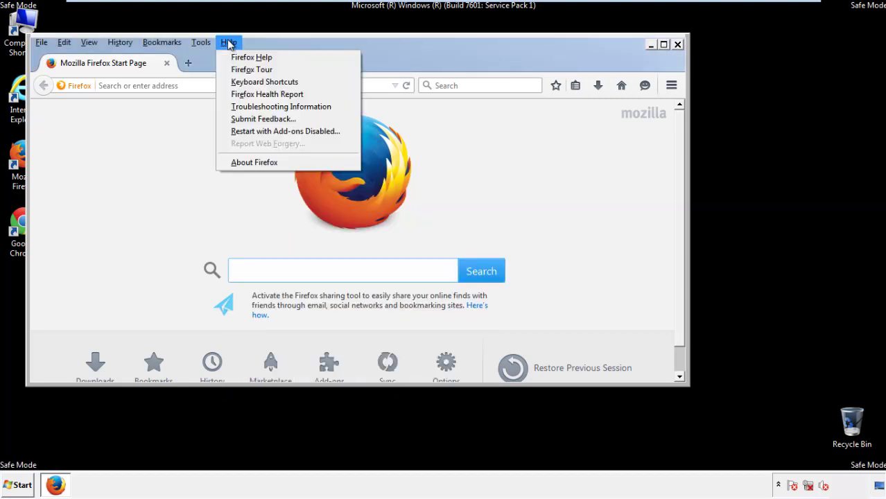
left_click(256, 106)
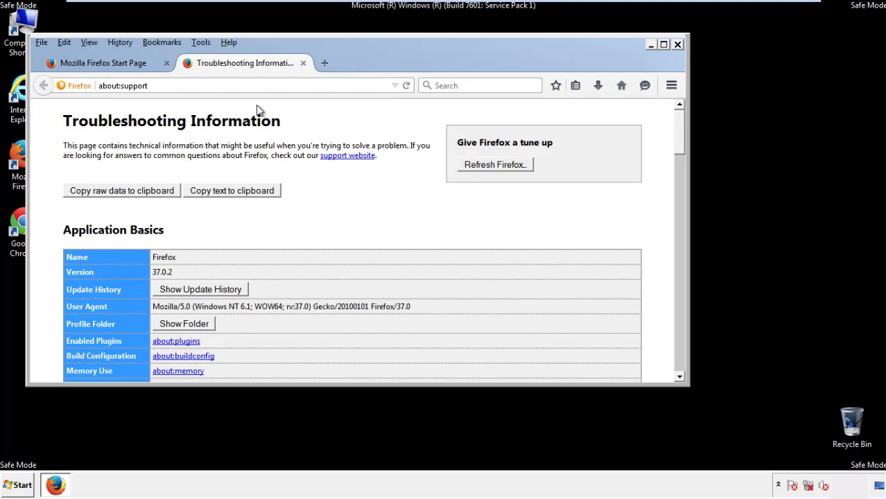
left_click(514, 167)
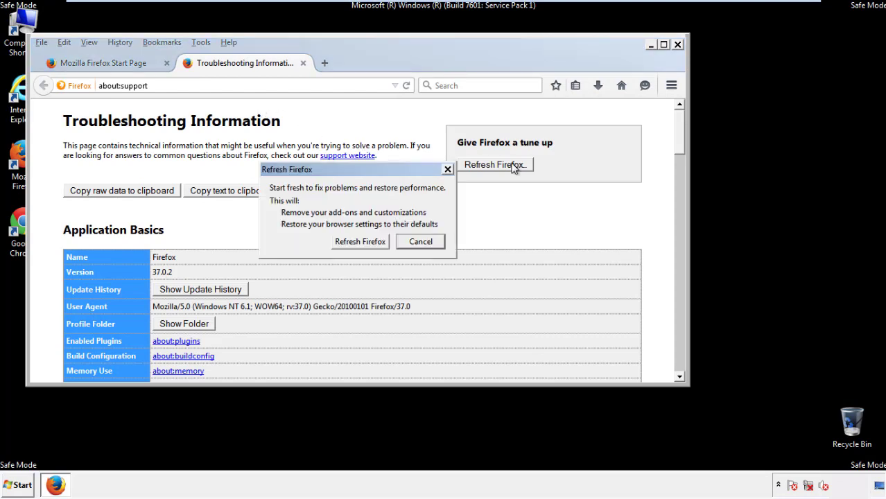
left_click(360, 241)
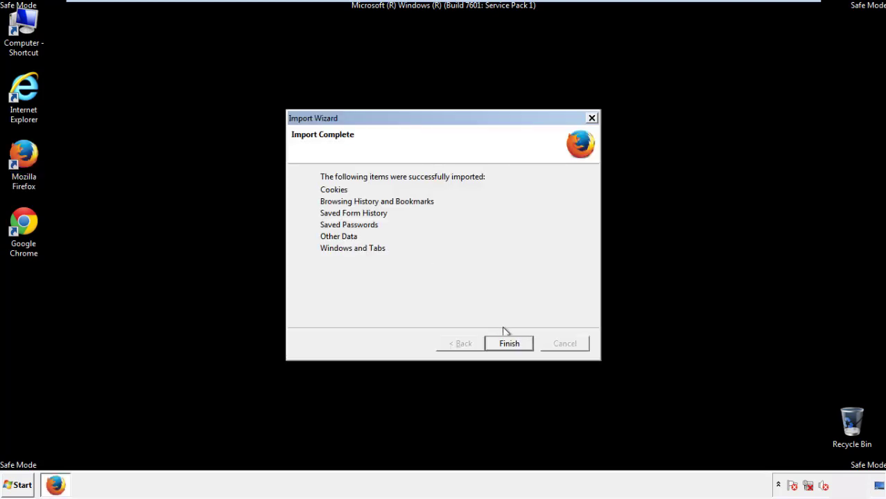
left_click(510, 345)
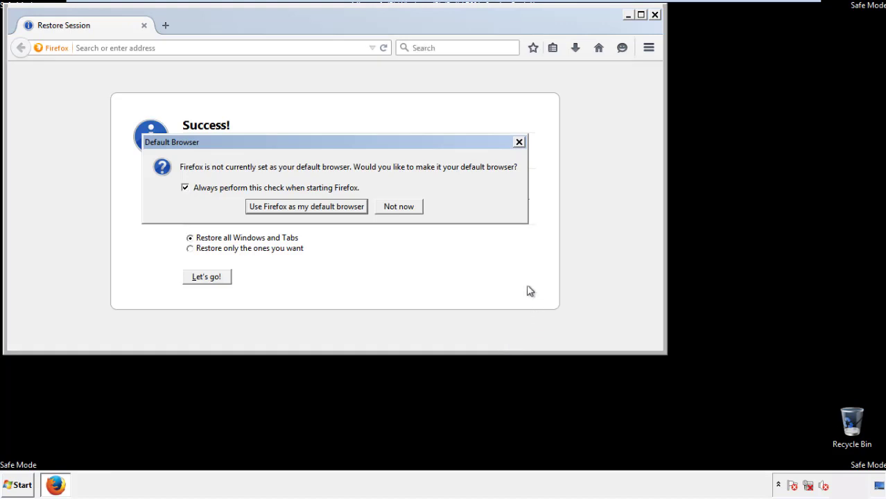
left_click(401, 208)
left_click(654, 14)
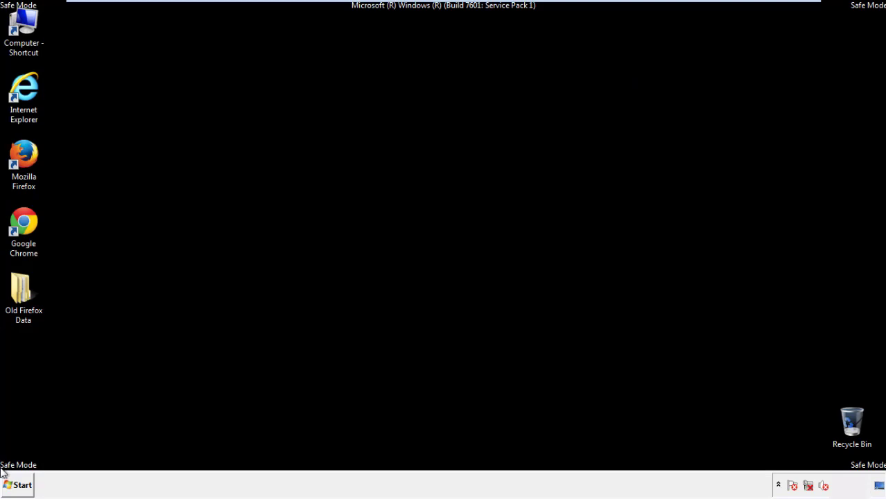
Launch Chrome, permanently dismiss the default-browser prompt, and open its Settings page
left_click(22, 221)
double_click(22, 221)
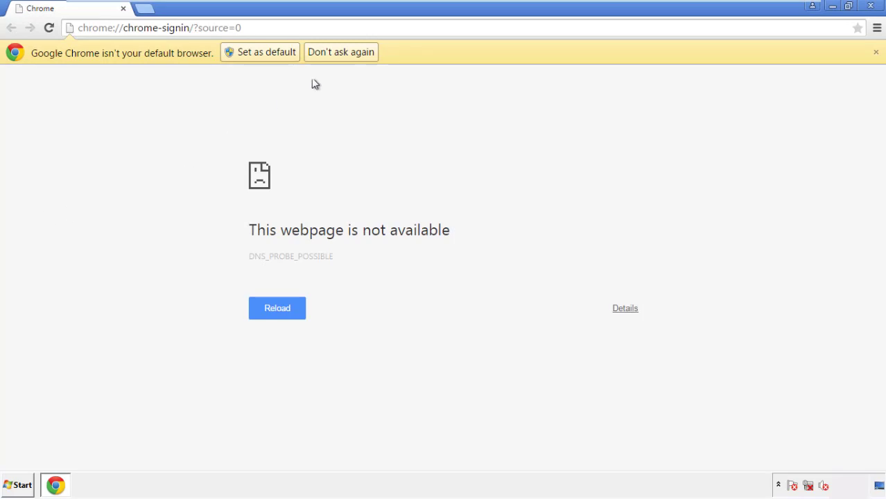
left_click(357, 56)
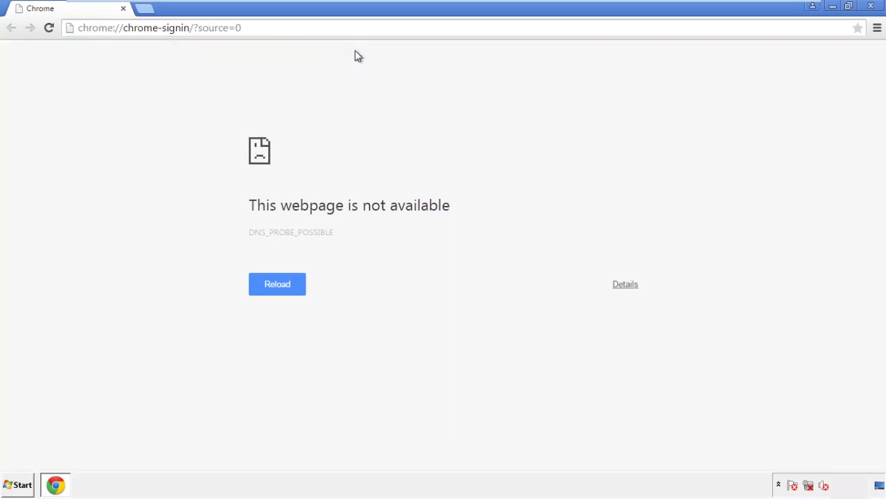
left_click(878, 30)
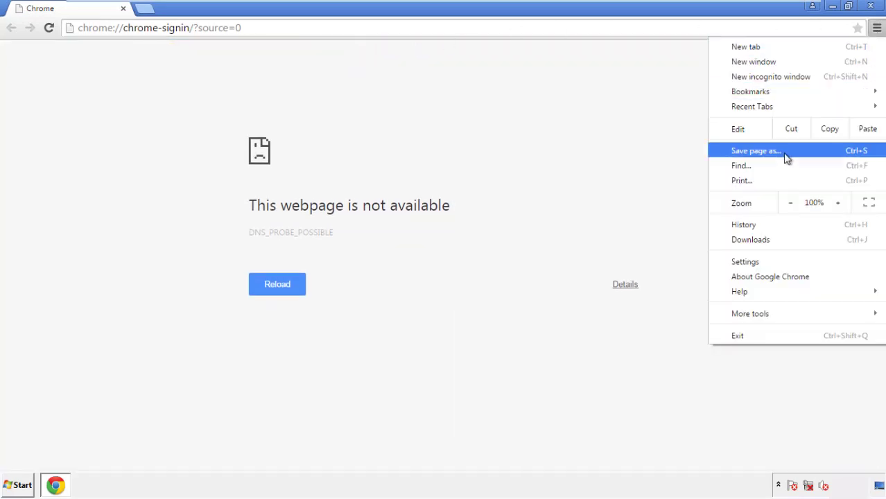
left_click(749, 262)
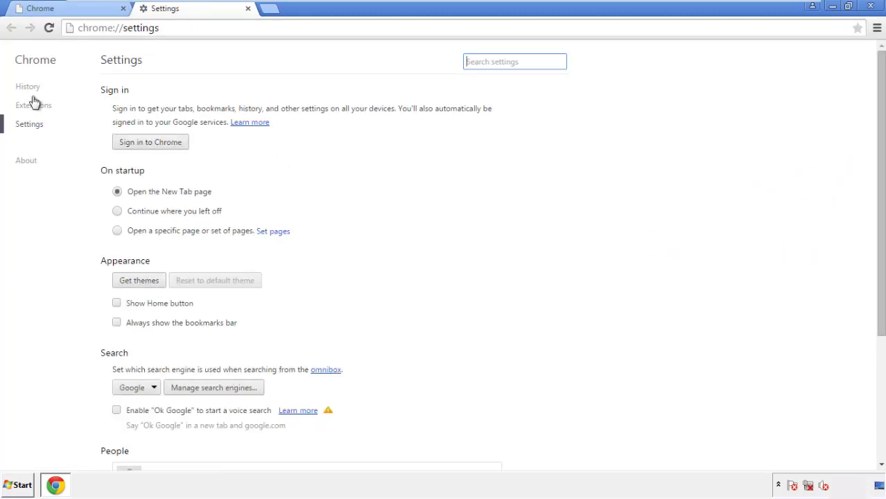
Clear Chrome browsing data from the beginning of time, including autofill form data
left_click(28, 87)
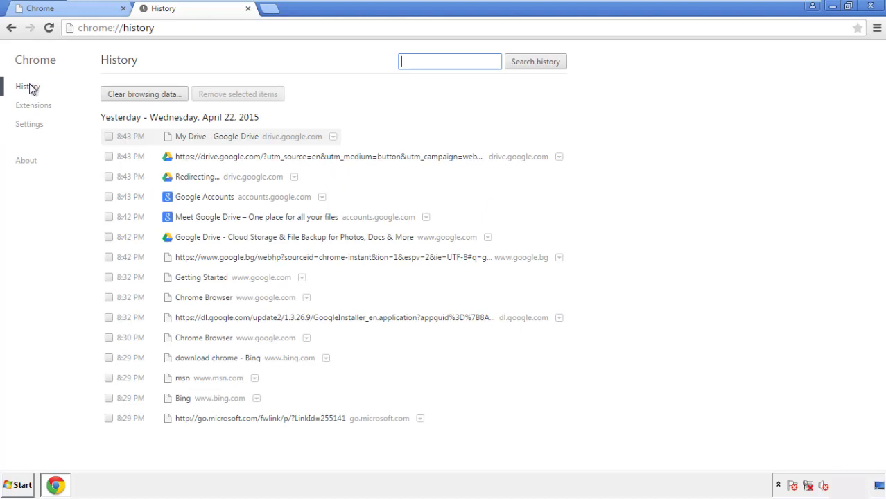
left_click(133, 95)
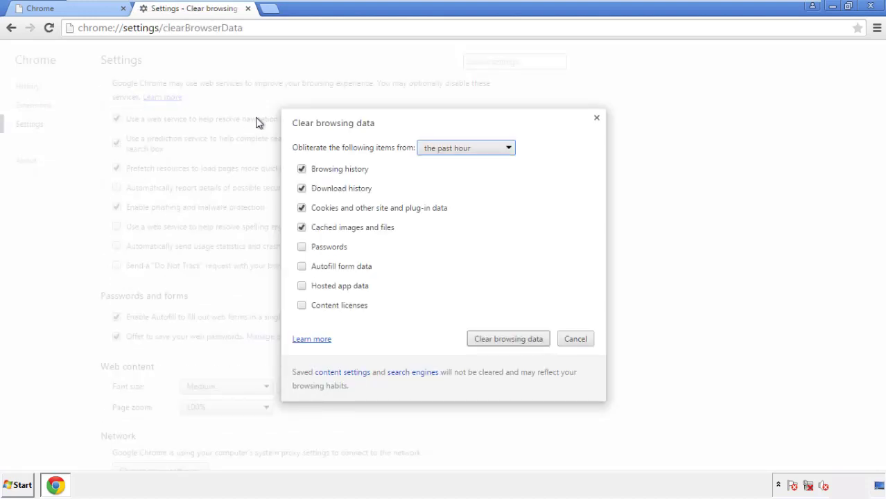
left_click(446, 150)
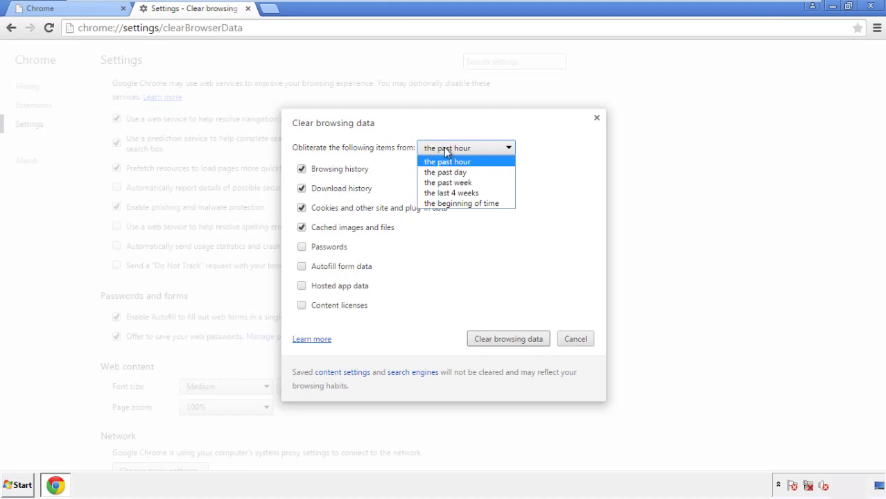
left_click(444, 205)
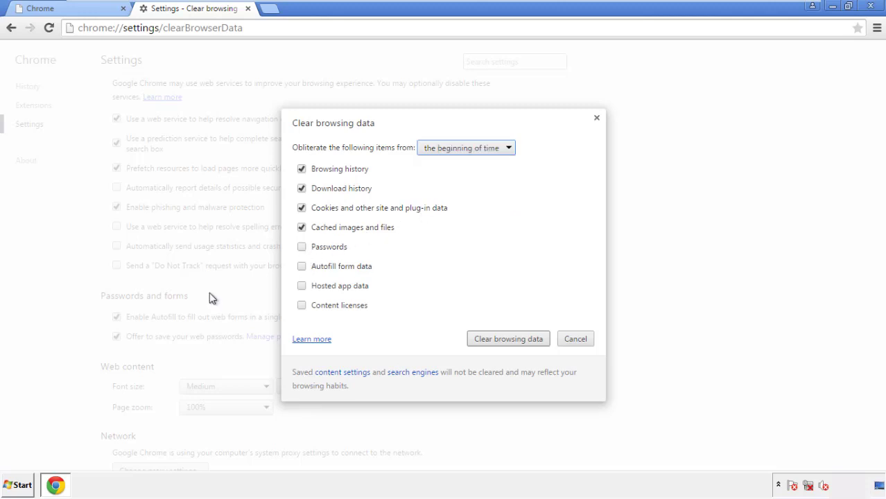
left_click(309, 270)
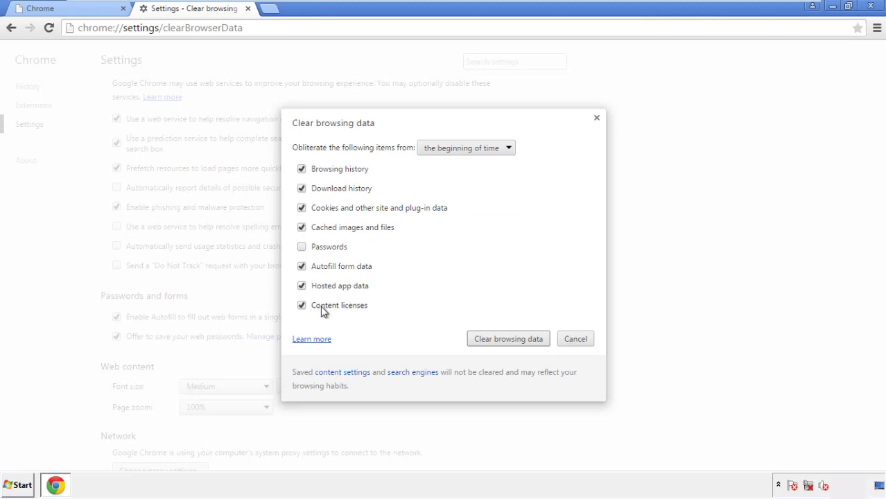
left_click(497, 341)
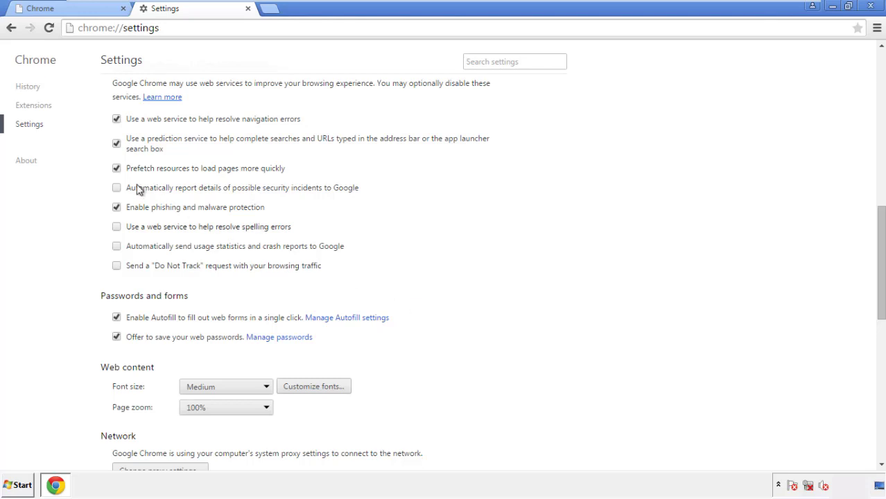
Reset Chrome settings to their original defaults and close Chrome
left_click_drag(881, 221, 878, 372)
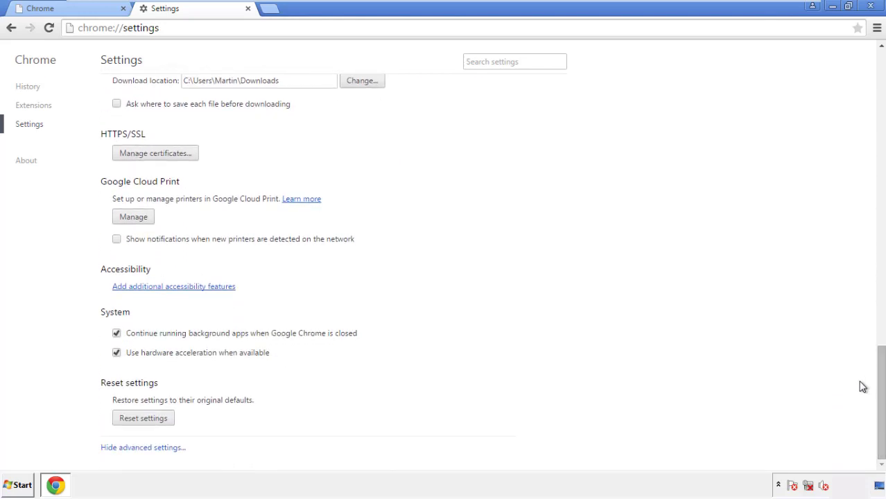
left_click(167, 425)
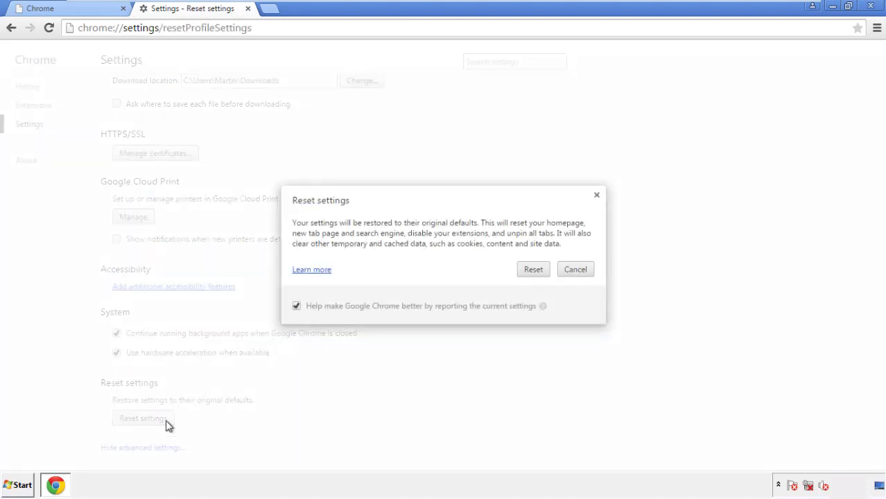
left_click(534, 269)
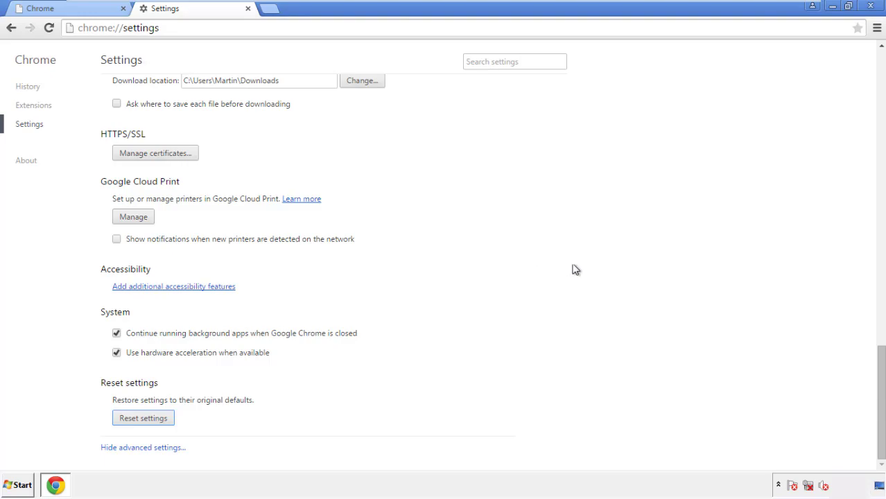
left_click(868, 6)
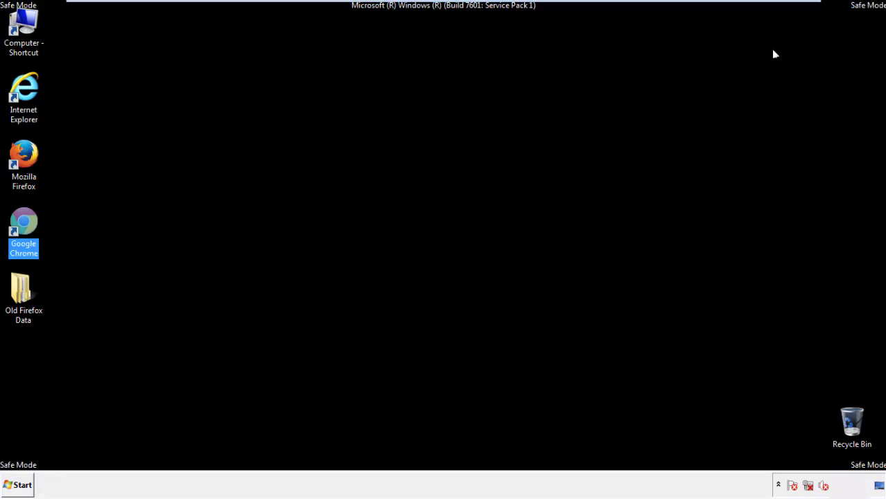
Remove the Search Mine extension from Firefox's Add-ons Manager and close Firefox
left_click(479, 224)
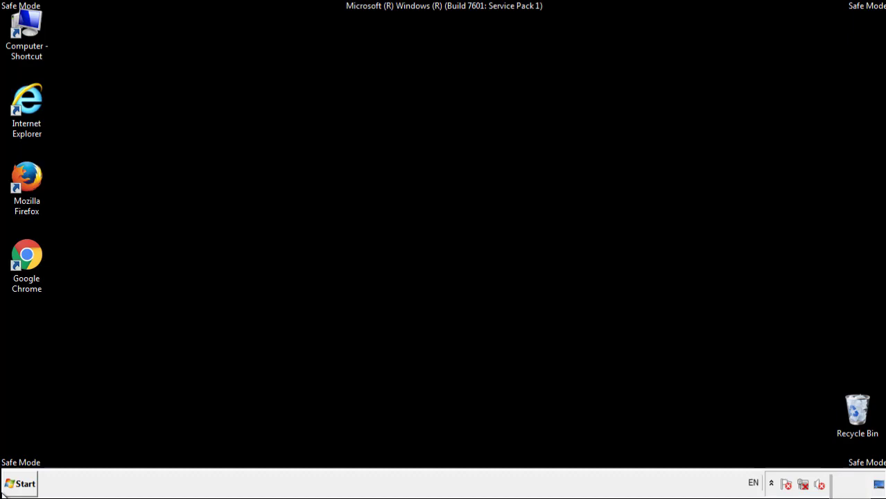
double_click(34, 172)
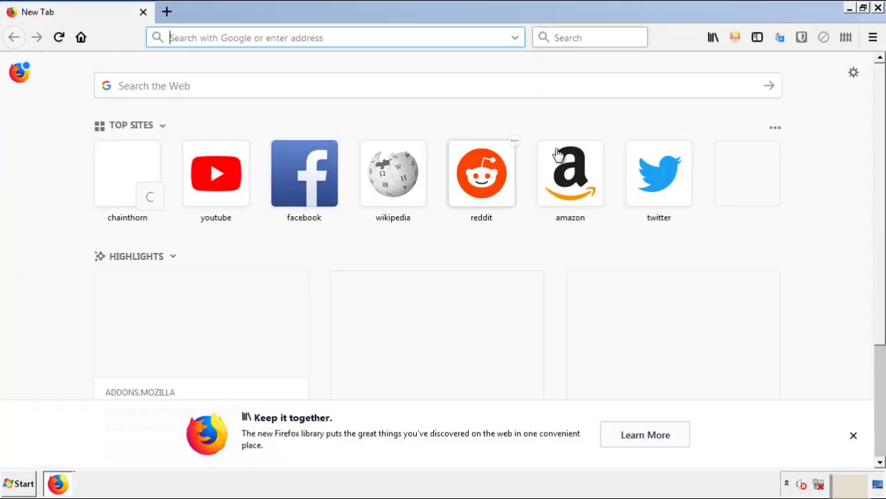
left_click(872, 38)
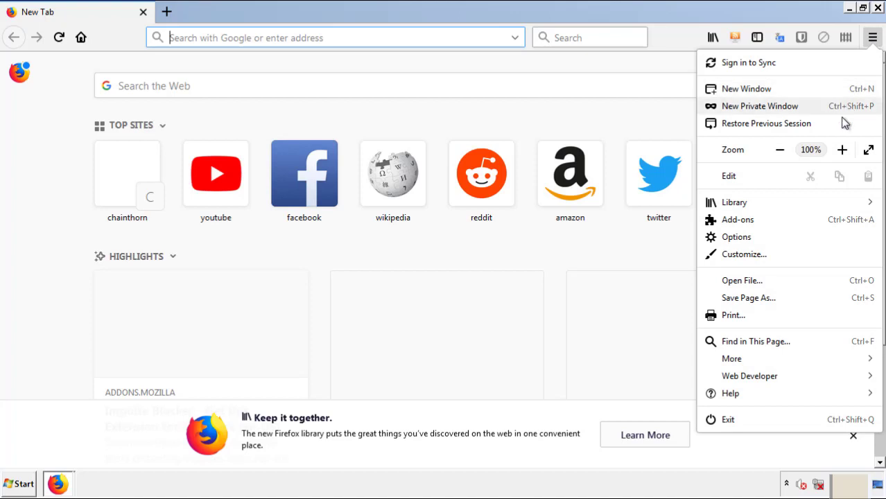
left_click(817, 226)
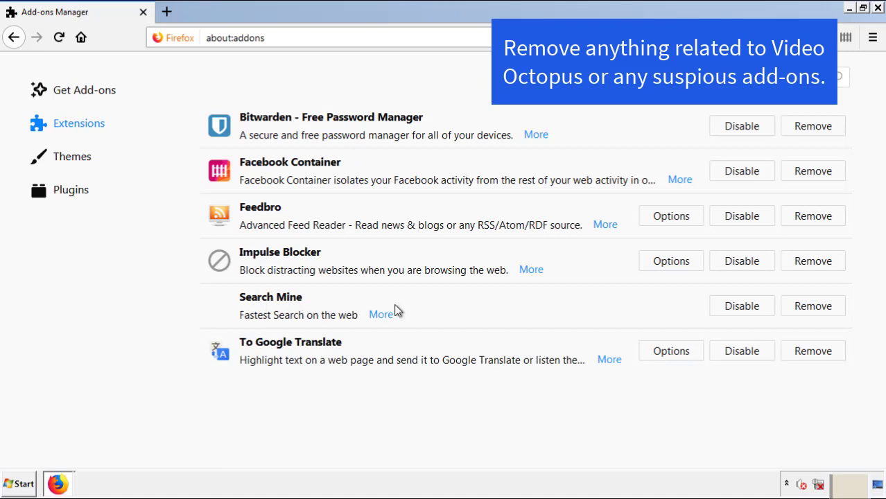
left_click(809, 310)
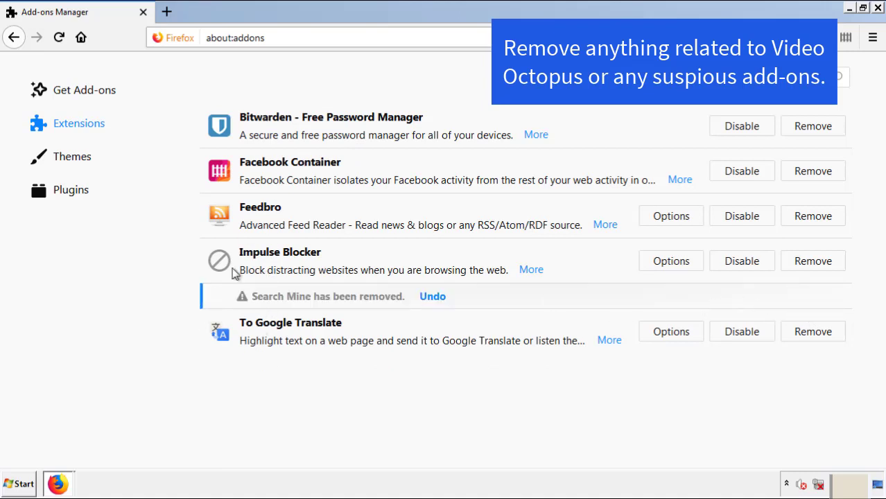
left_click(880, 8)
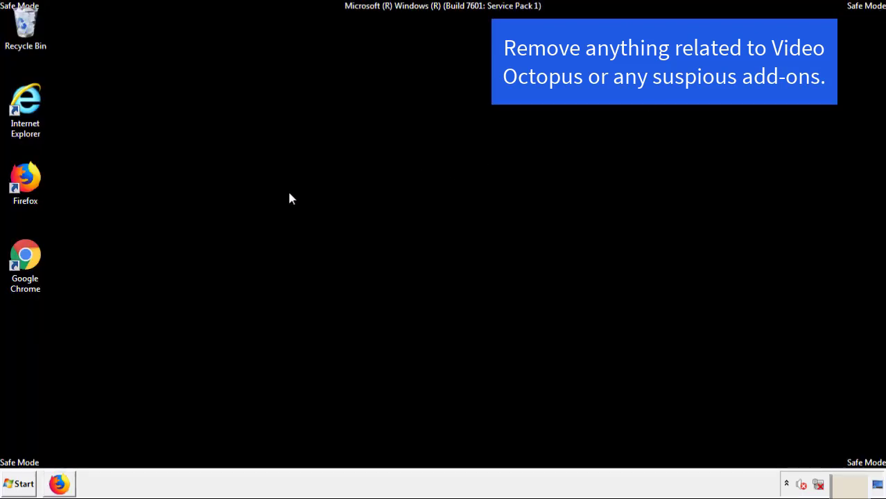
Open Chrome's Extensions page and remove the Search Mine extension, confirming the removal
double_click(24, 269)
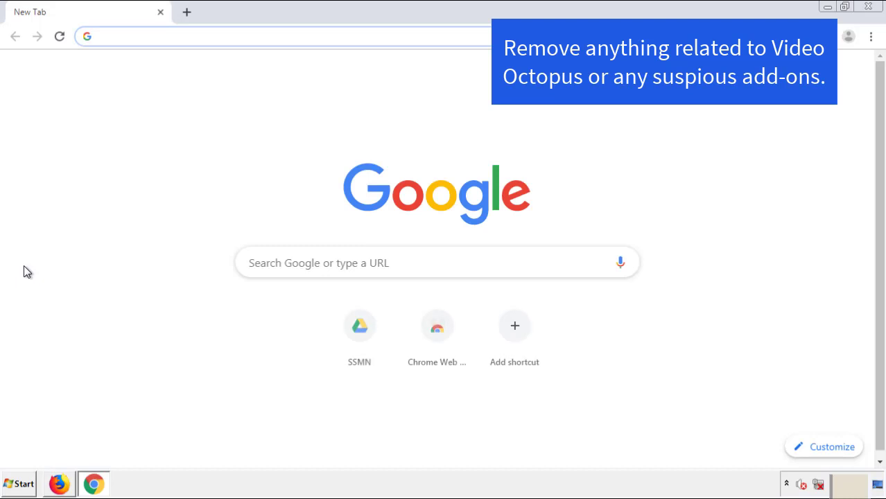
left_click(871, 36)
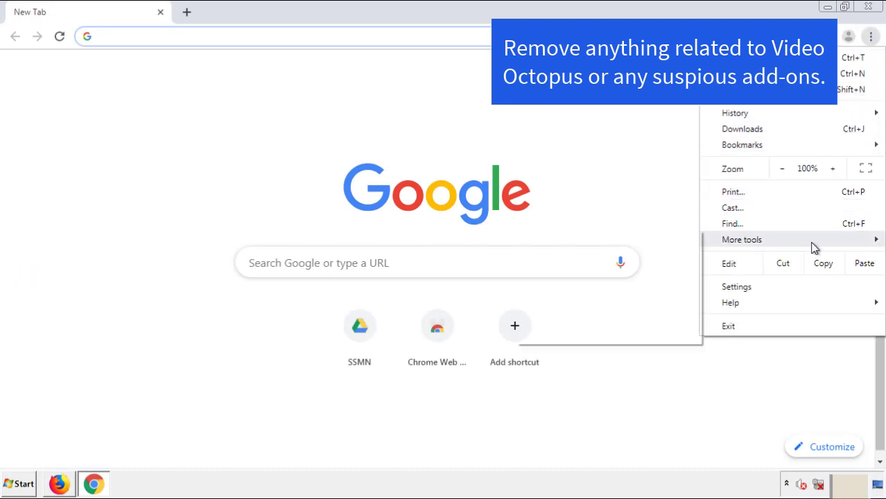
mouse_move(793, 244)
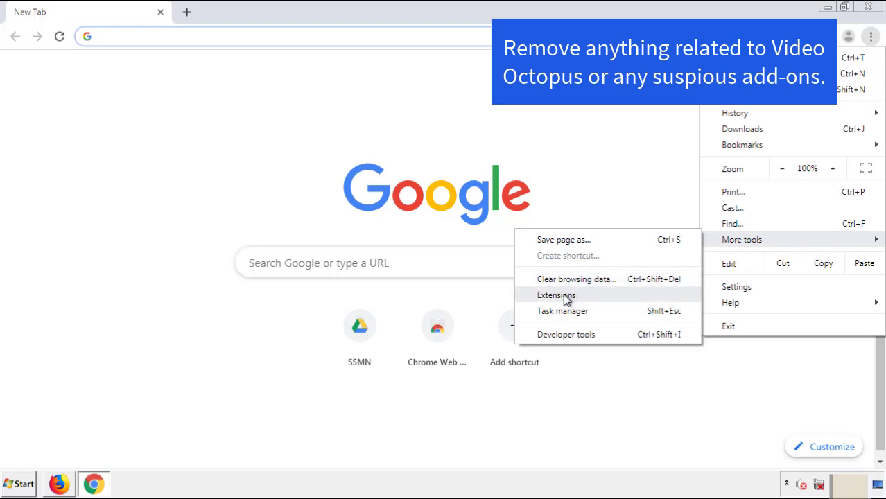
left_click(564, 295)
scroll(248, 232, "down", 10)
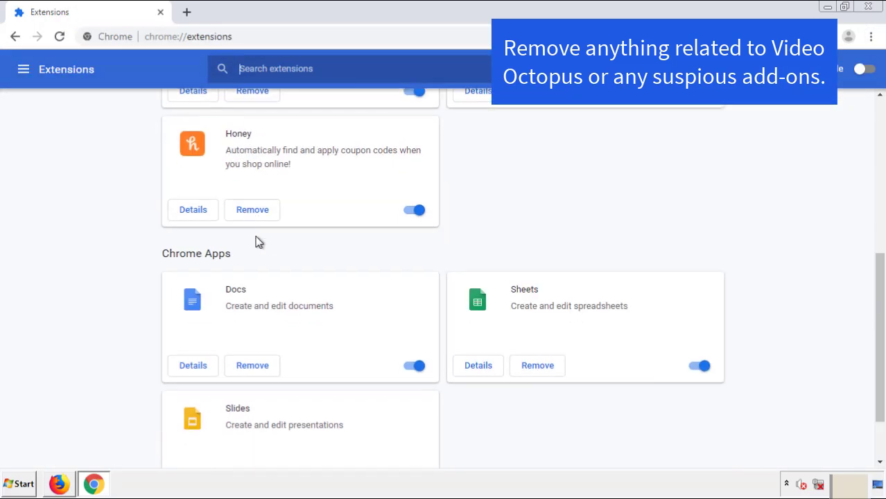
scroll(337, 253, "up", 10)
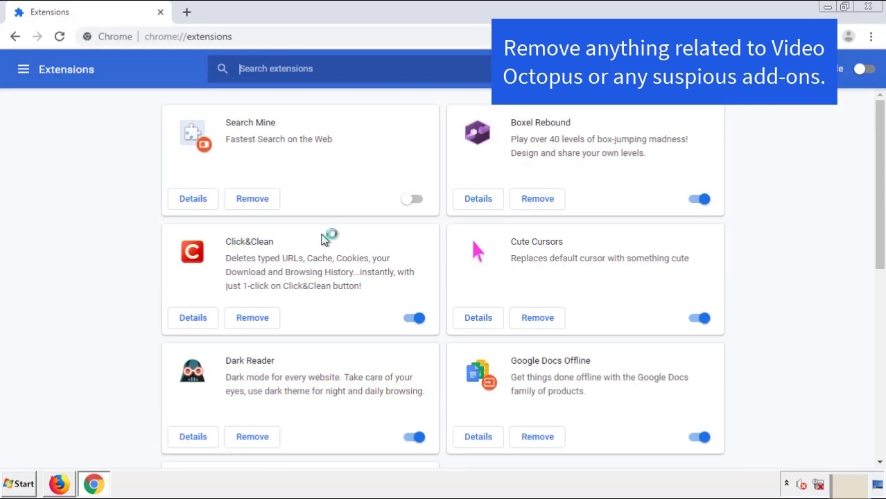
left_click(249, 200)
left_click(498, 111)
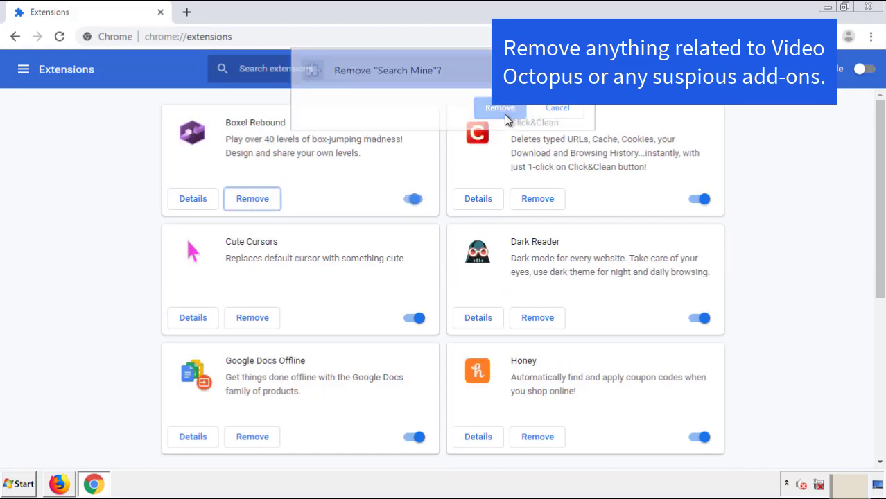
Close Chrome and restart Windows from the Start menu's shutdown options
left_click(873, 7)
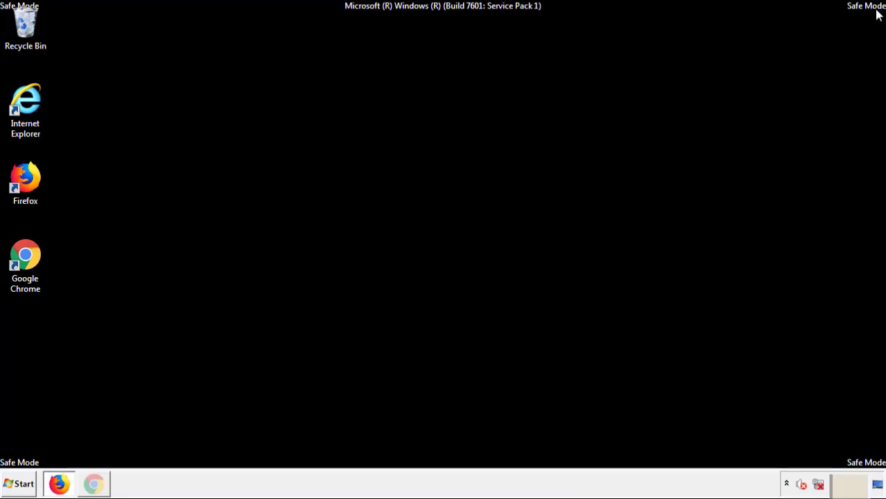
left_click(24, 485)
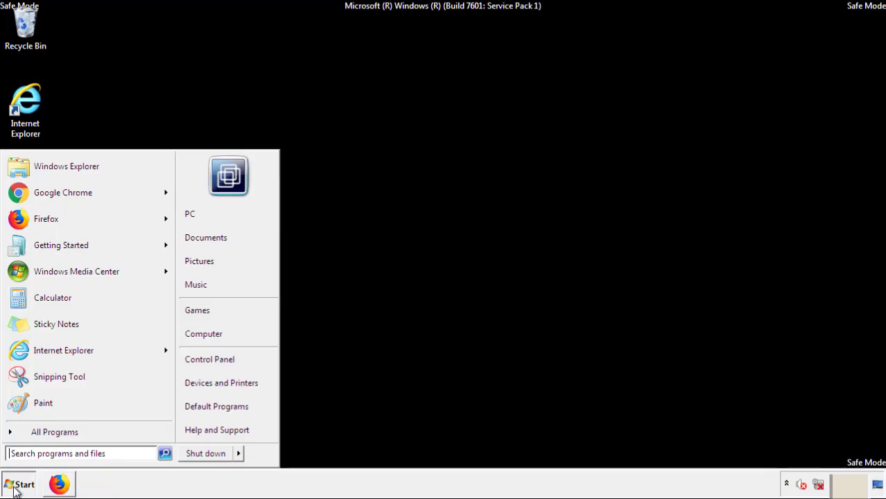
left_click(239, 454)
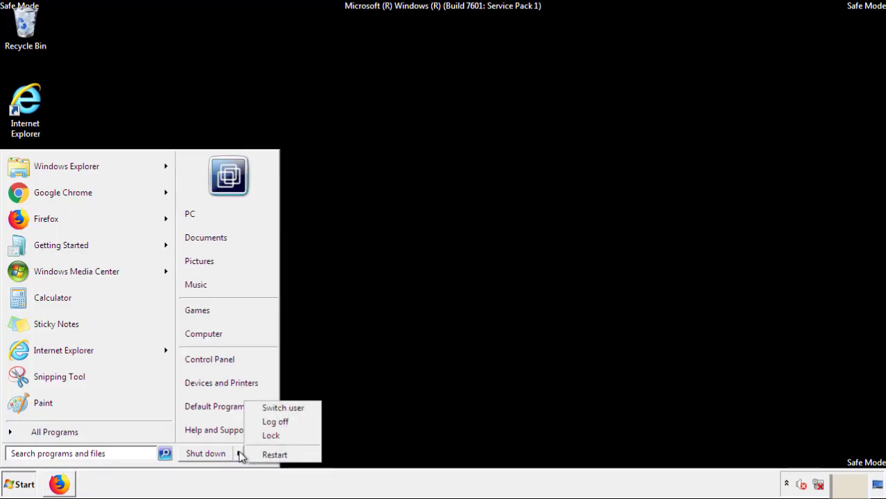
left_click(275, 455)
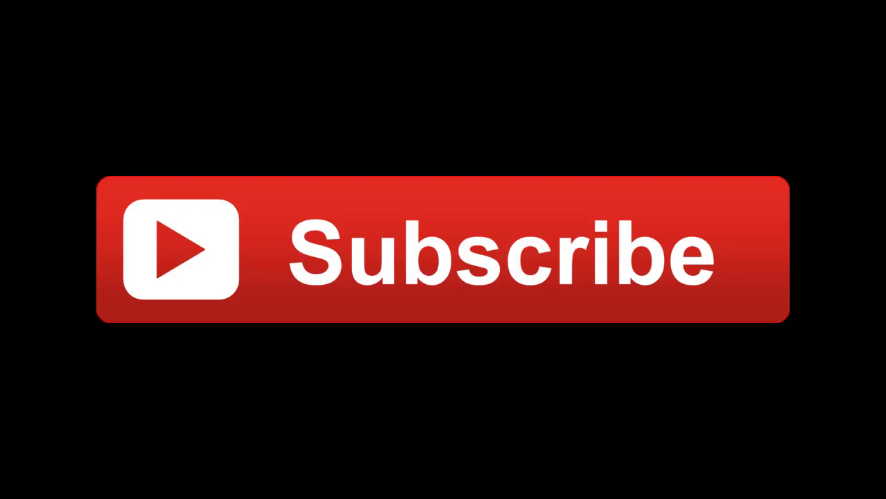